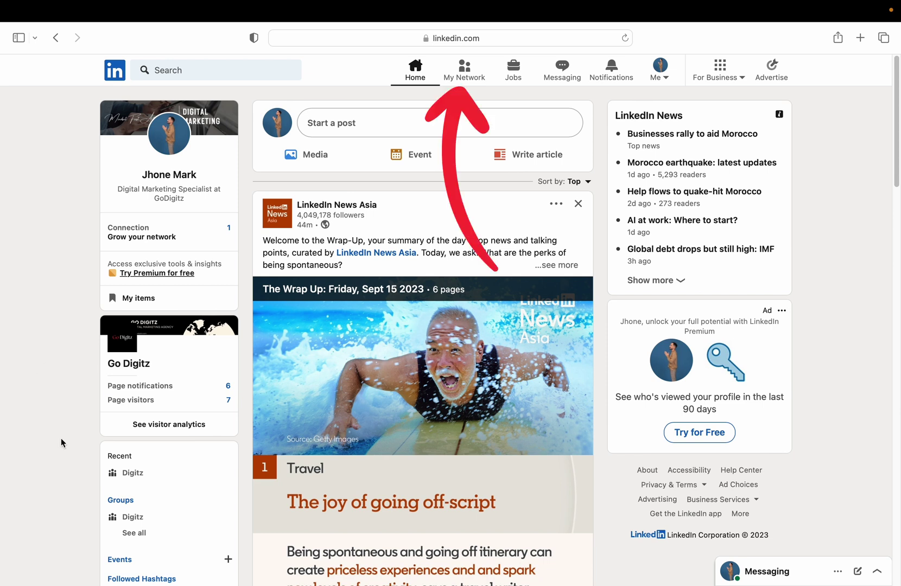
Go to My Network and show the Your groups list containing Digitz
click(464, 70)
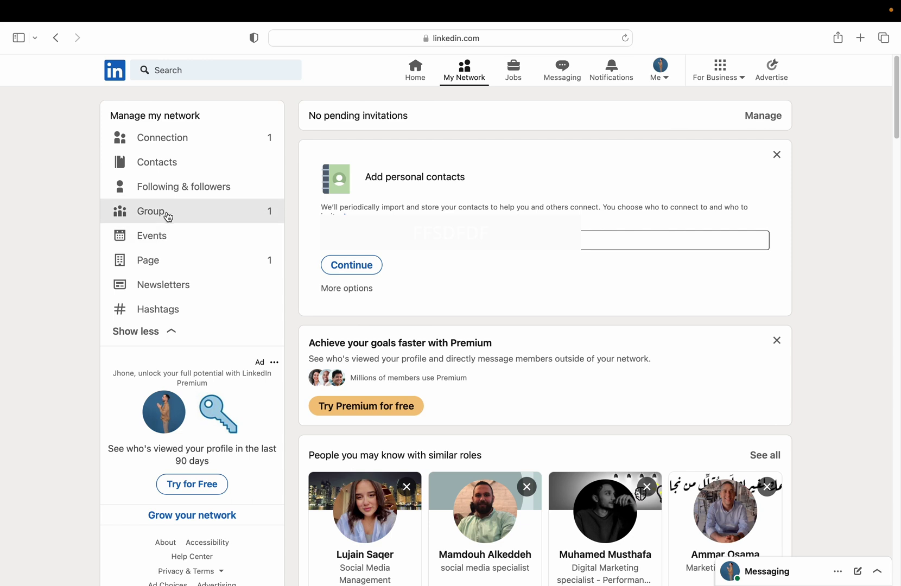
click(209, 215)
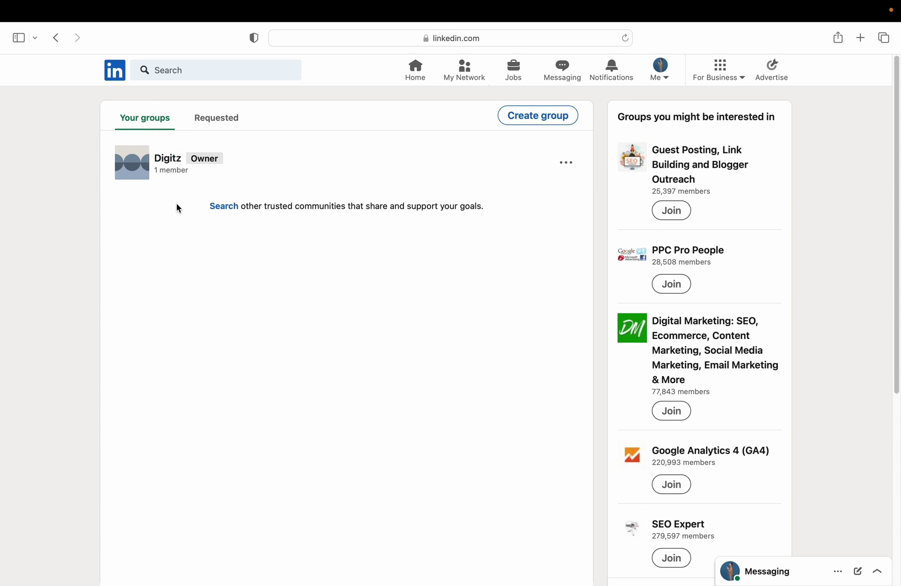
Open the Digitz group page from the Your groups list
click(169, 158)
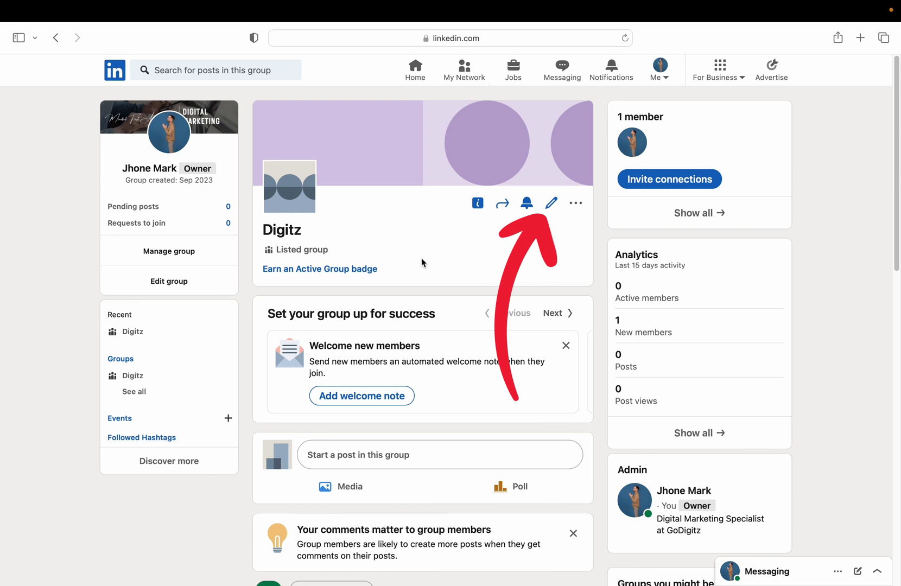
Open the Edit group form for Digitz
click(551, 203)
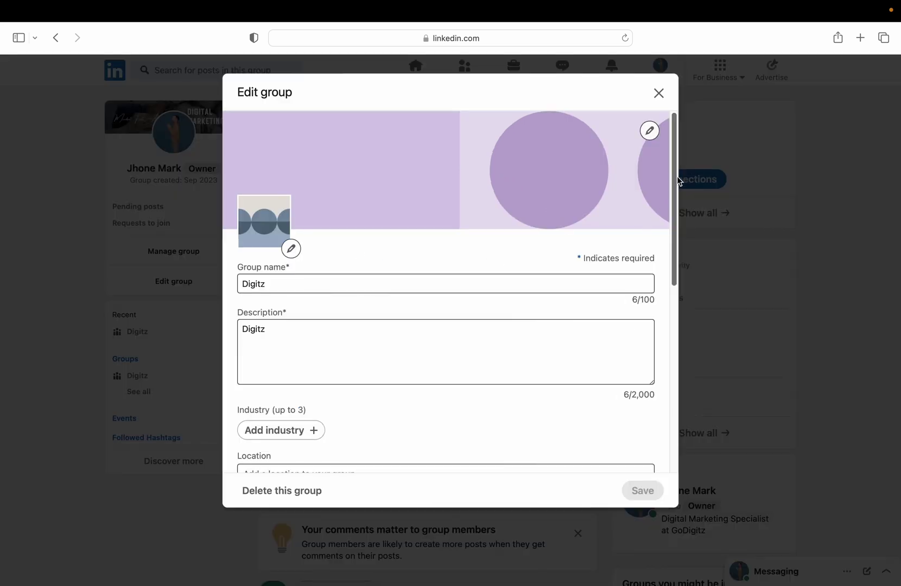
drag(678, 176, 677, 282)
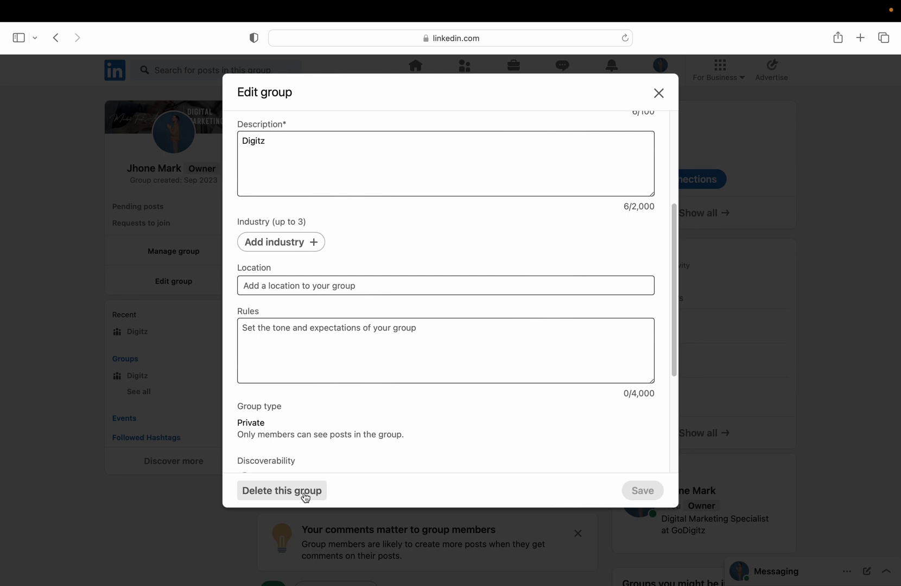
Choose 'Delete this group' in the Digitz edit form
click(305, 494)
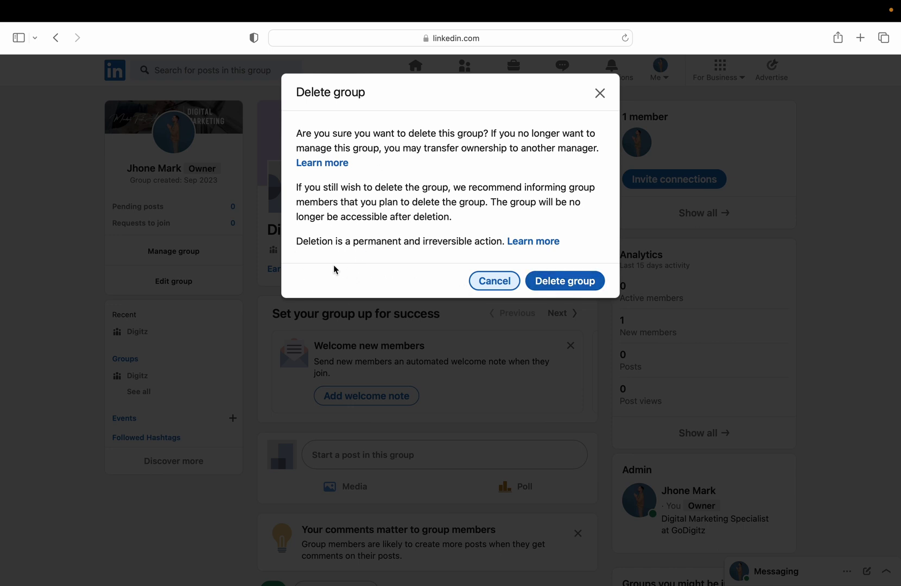
Confirm permanent deletion of the Digitz group with 'Delete group'
click(572, 284)
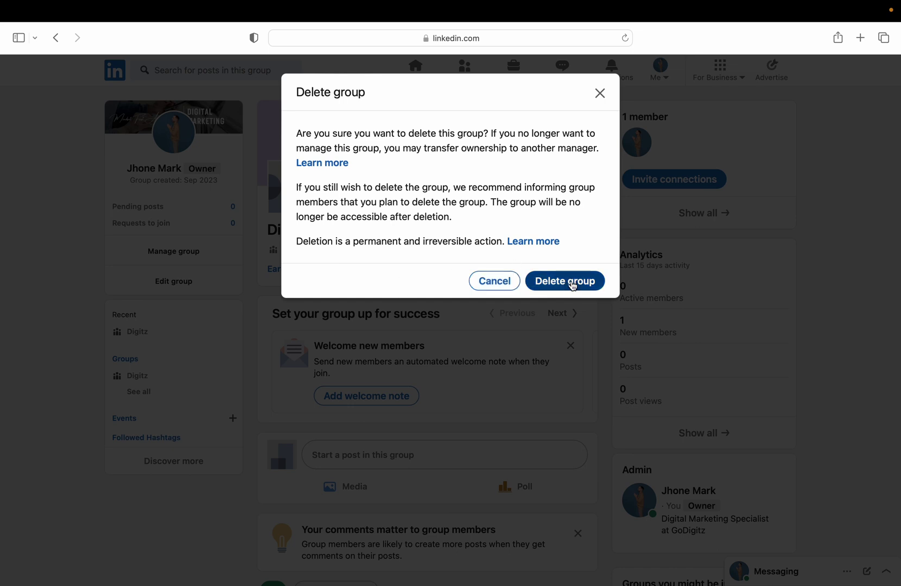